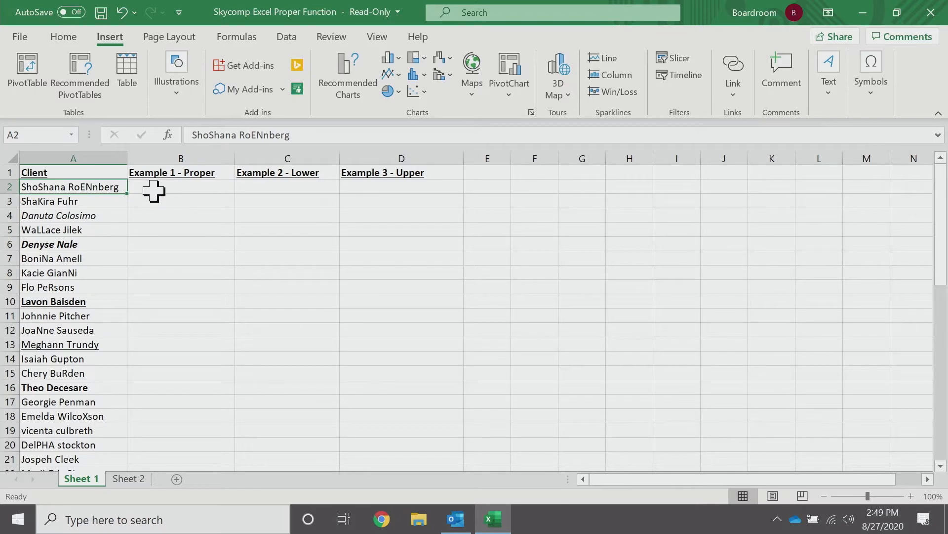
- Enter the formula =PROPER(A2) in cell B2 to convert the first client name to proper case
double_click(153, 188)
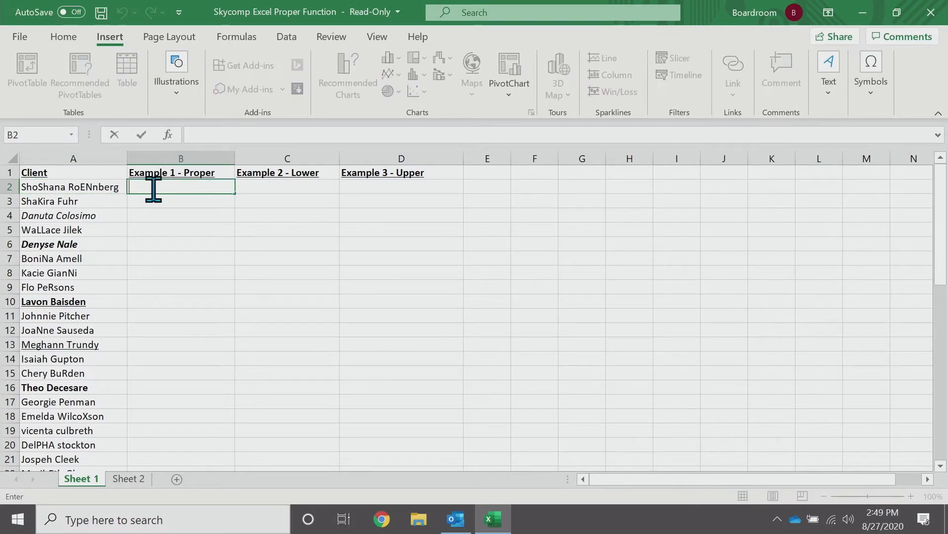
text(=proper)
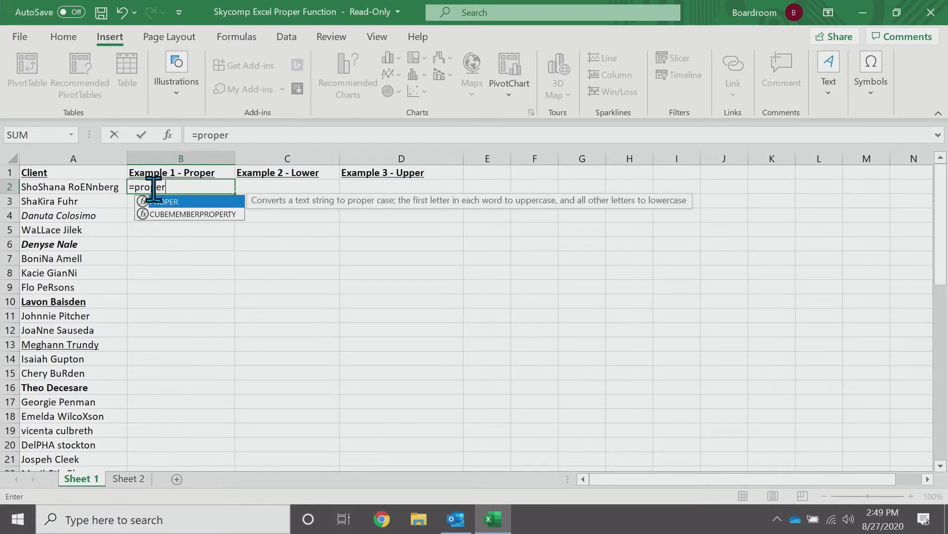
text(()
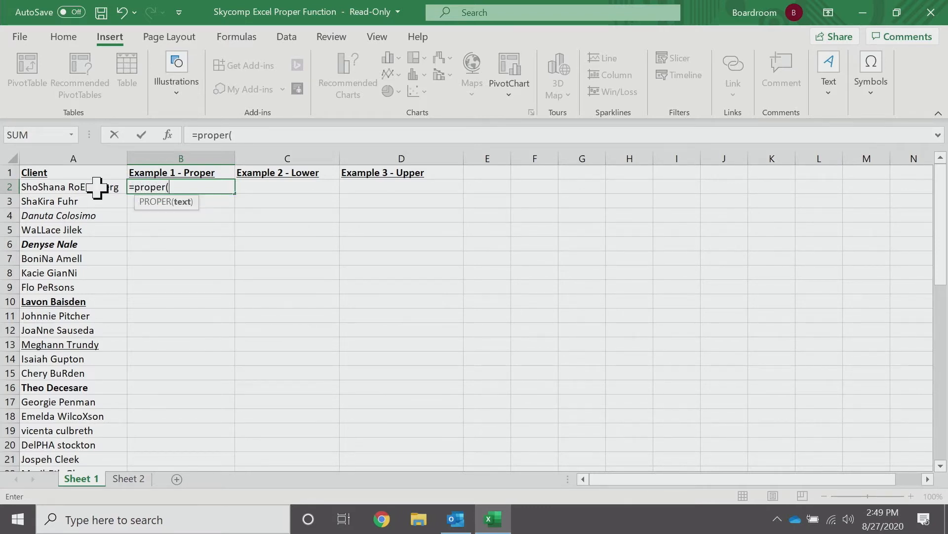
click(97, 187)
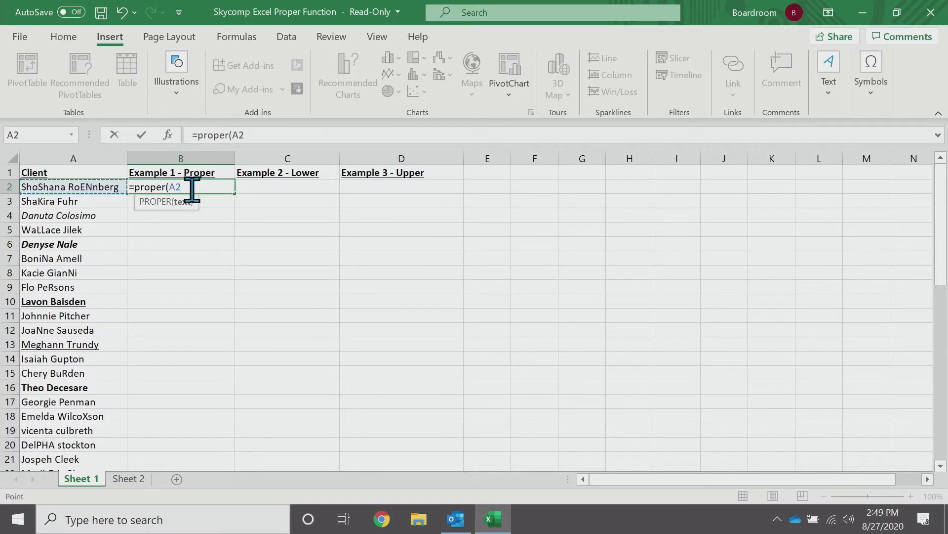
text())
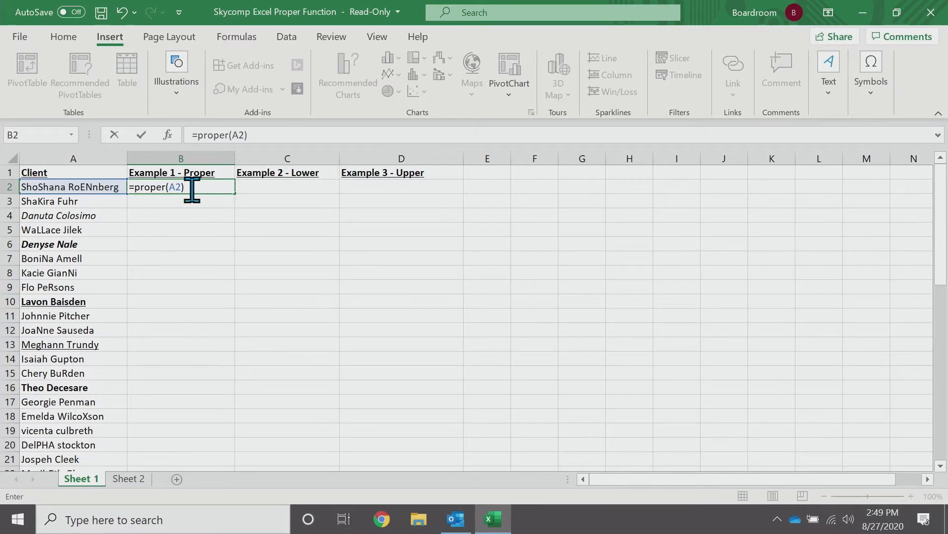
key(Return)
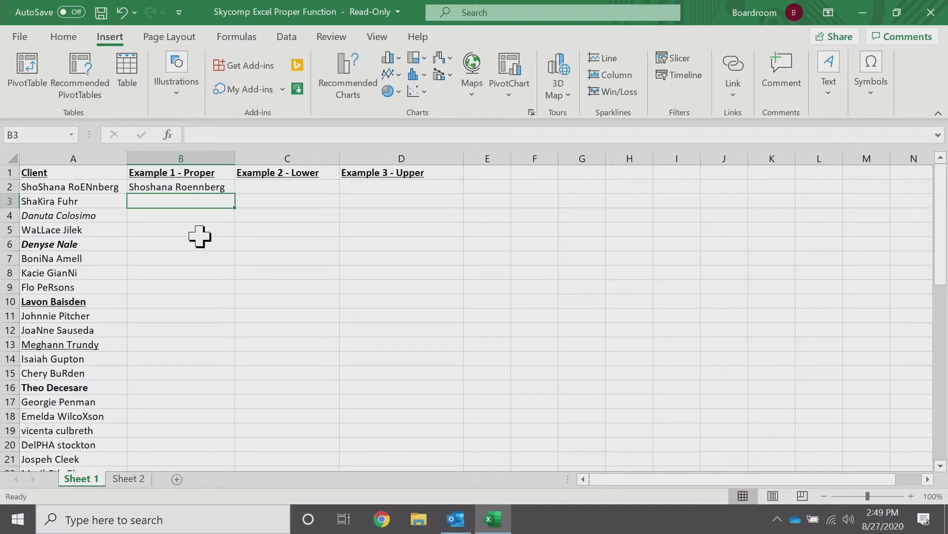
- Fill the PROPER formula from B2 down the Example 1 - Proper column for every client
click(213, 188)
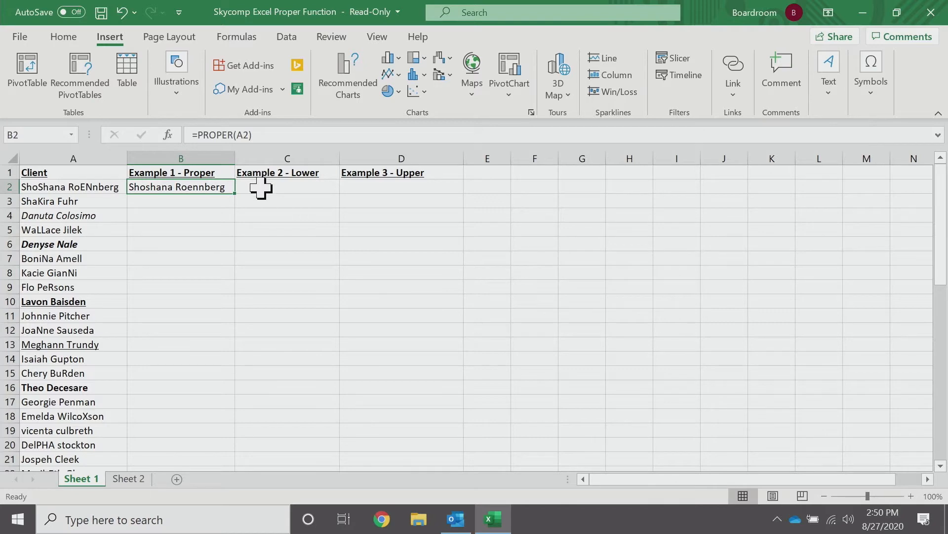
double_click(235, 193)
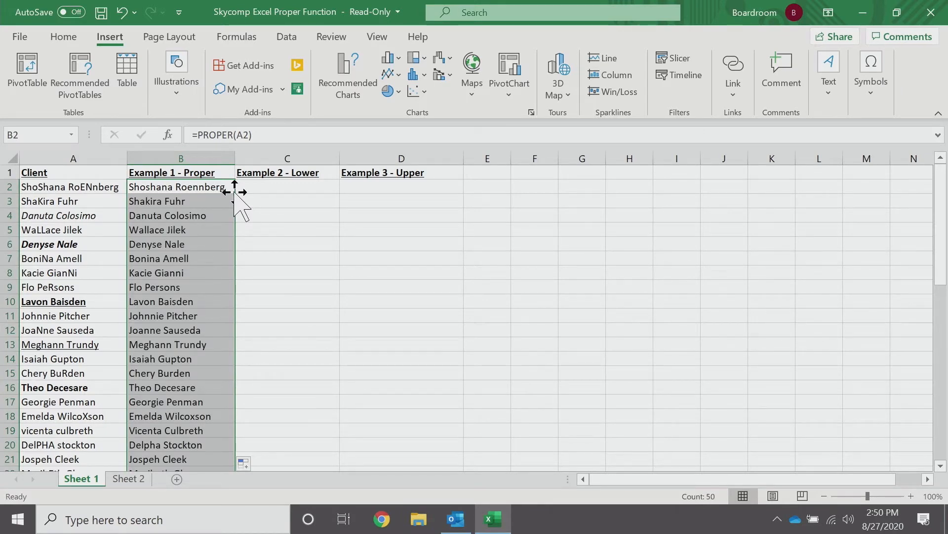
click(266, 200)
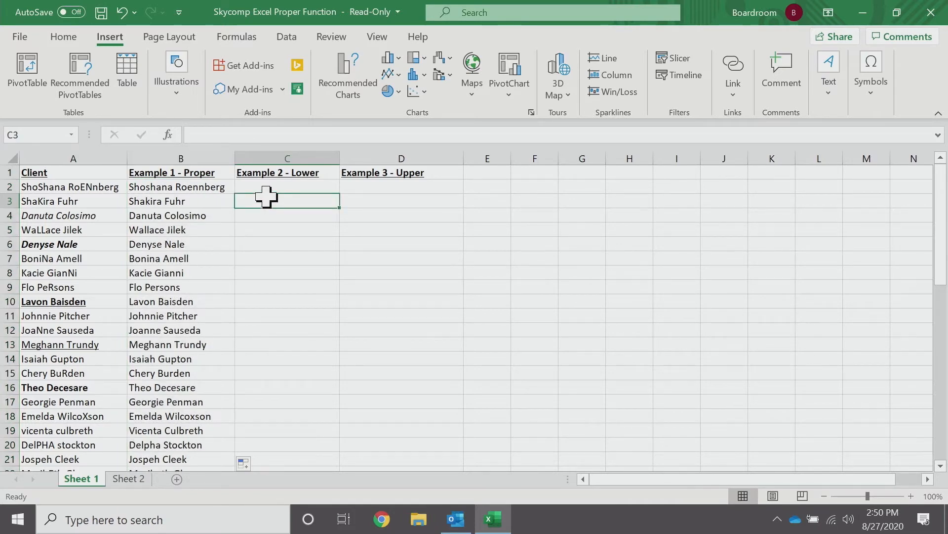
- Enter the formula =LOWER(A2) in cell C2 to convert the first client name to lowercase
click(269, 185)
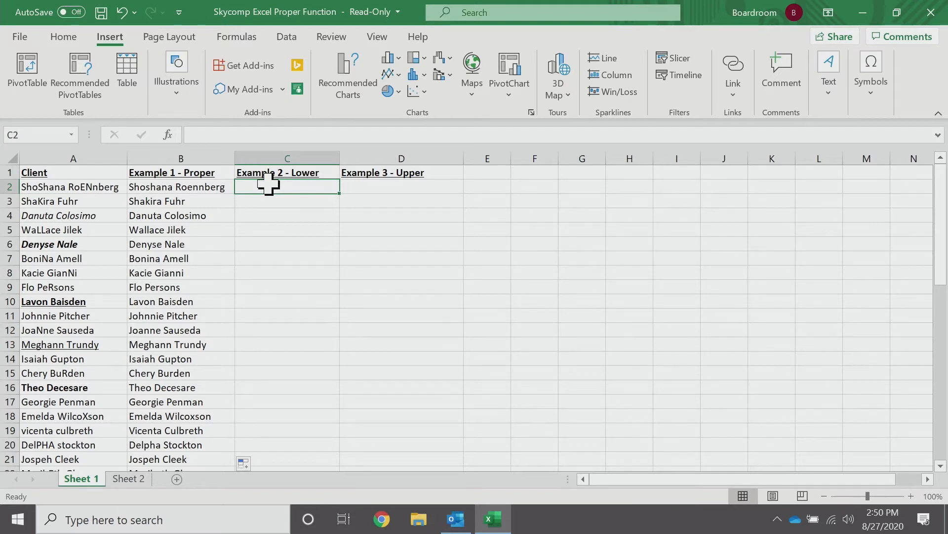
double_click(269, 185)
text(=lower)
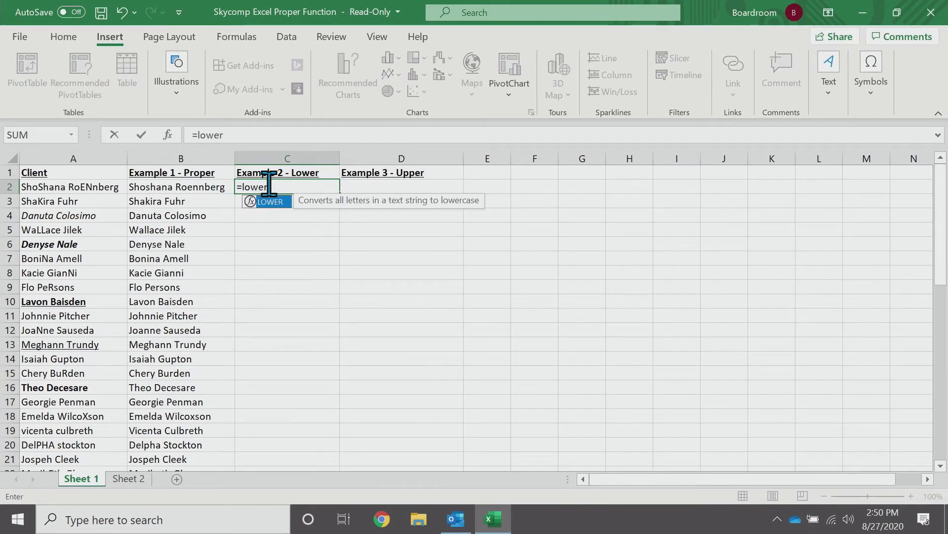
text(()
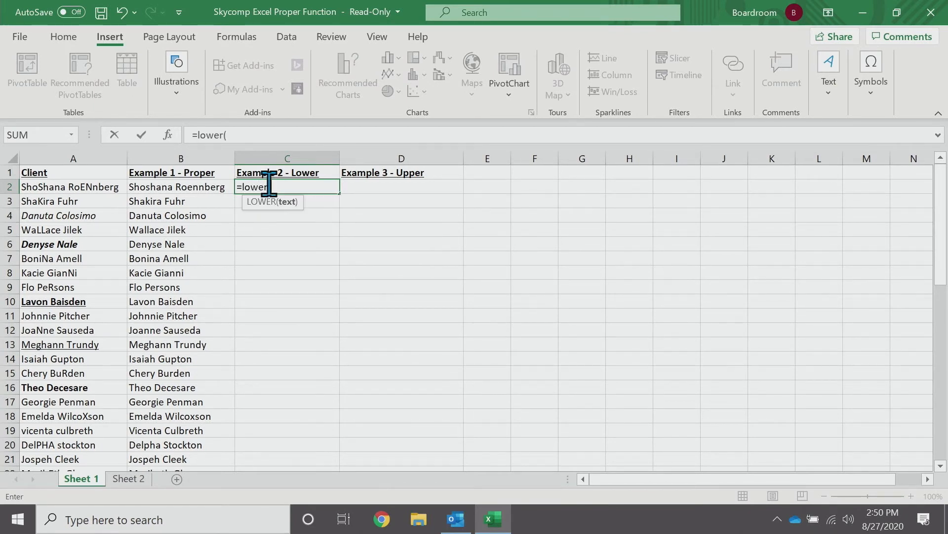
click(114, 185)
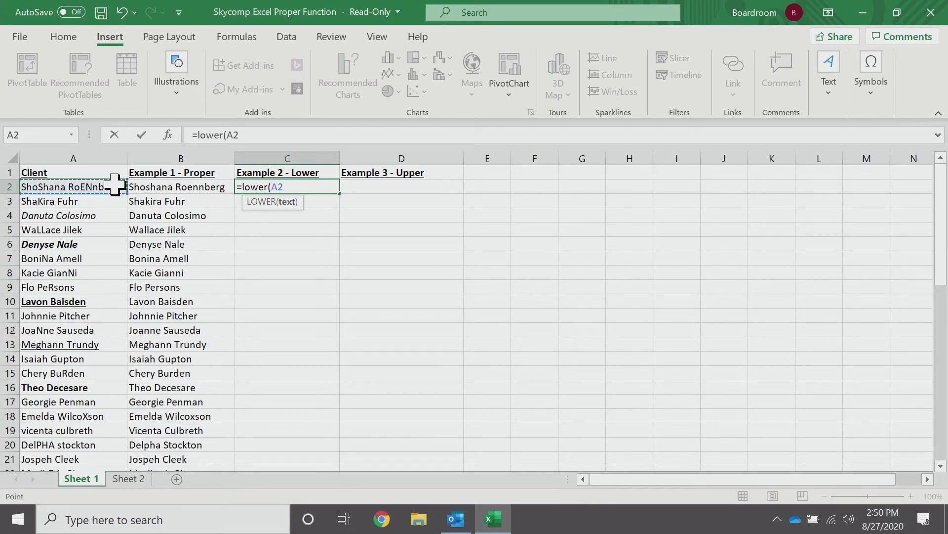
text())
key(Return)
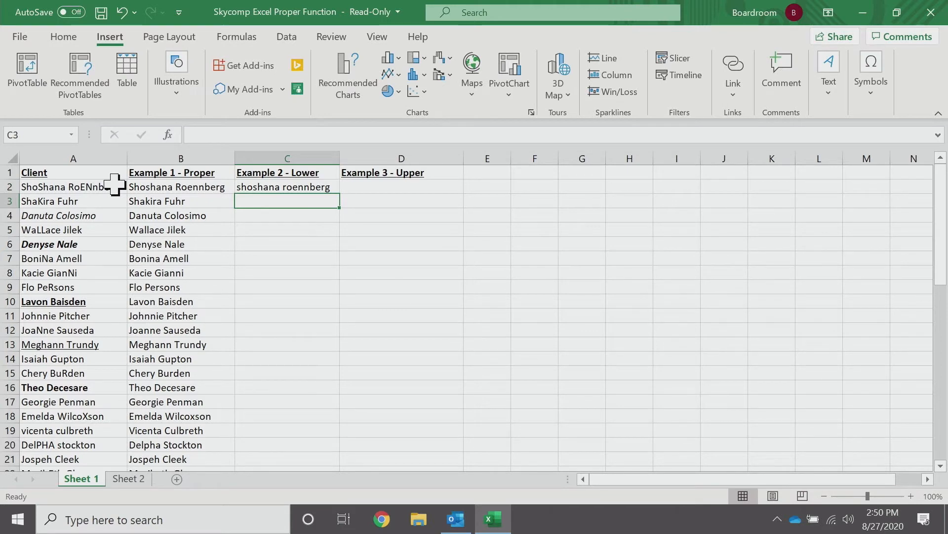
- Fill the LOWER formula from C2 down the Example 2 - Lower column for every client
click(277, 186)
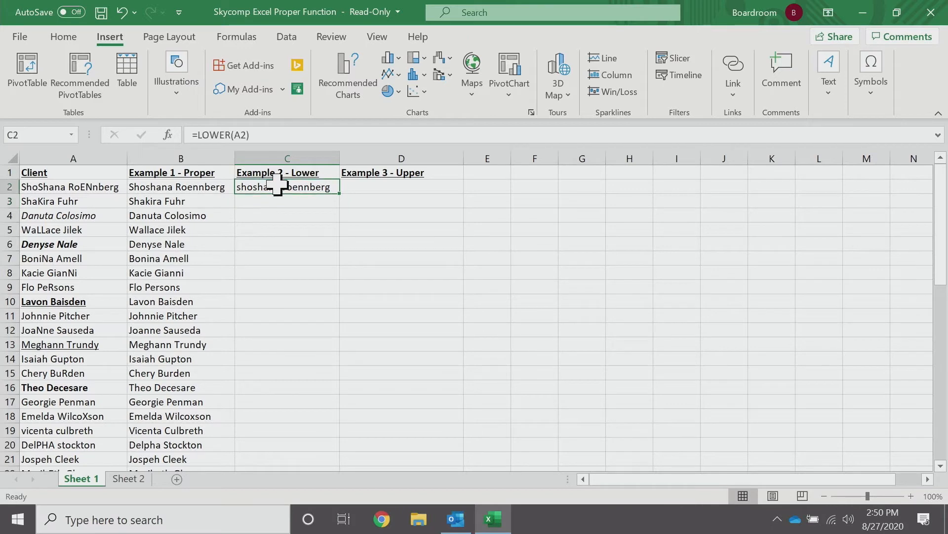
double_click(341, 196)
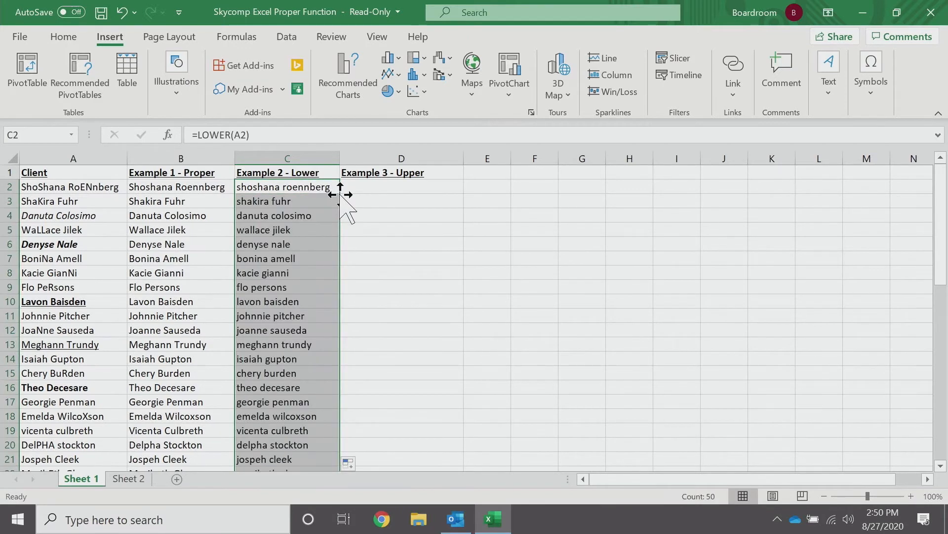
click(394, 229)
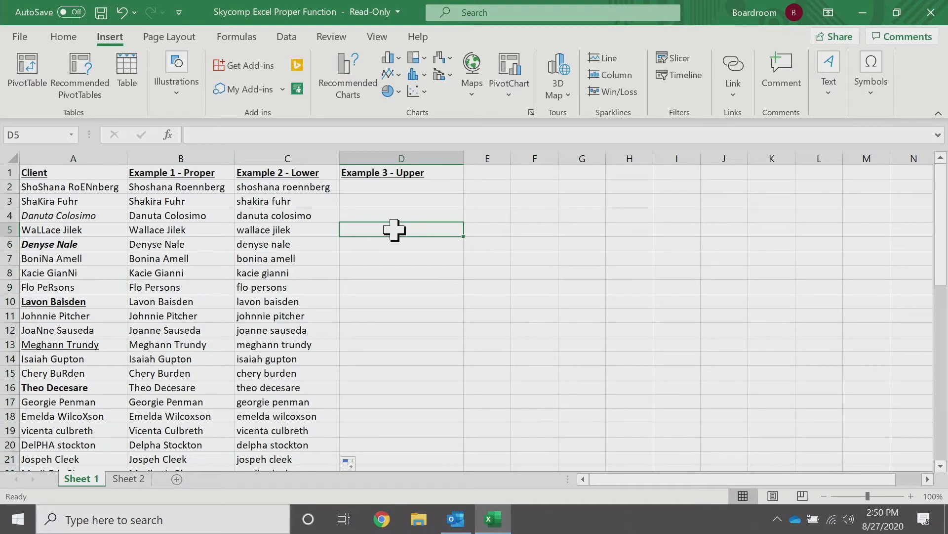
- Enter the formula =UPPER(A2) in cell D2 to convert the first client name to uppercase
double_click(383, 186)
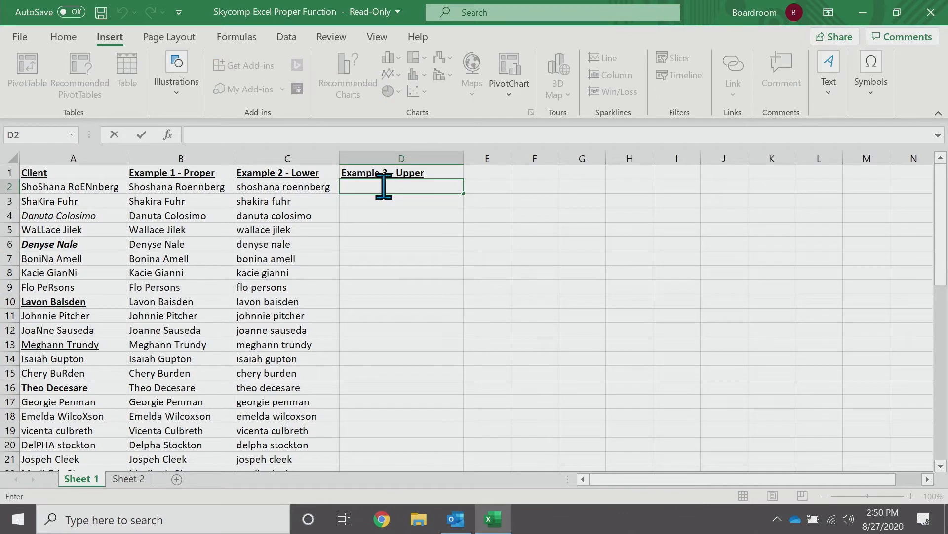
text(=upper)
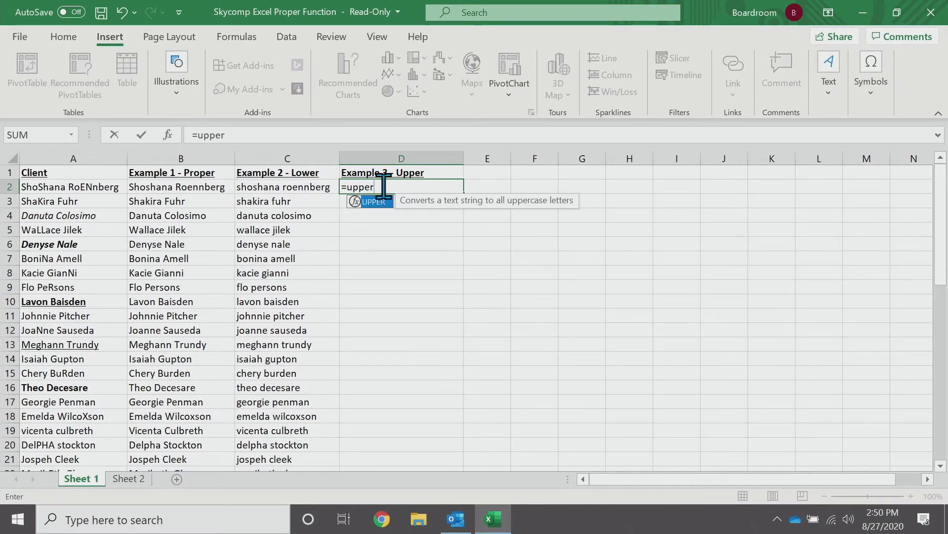
text(()
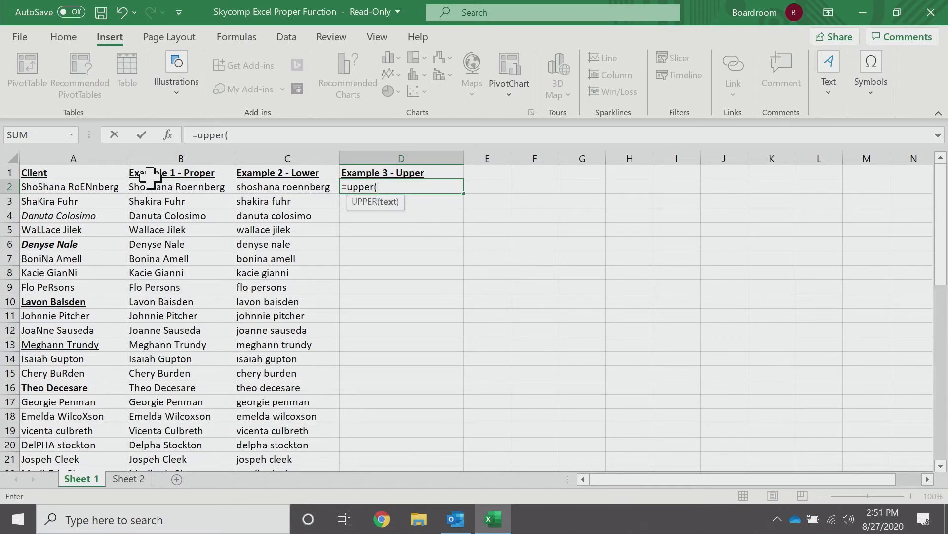
click(112, 186)
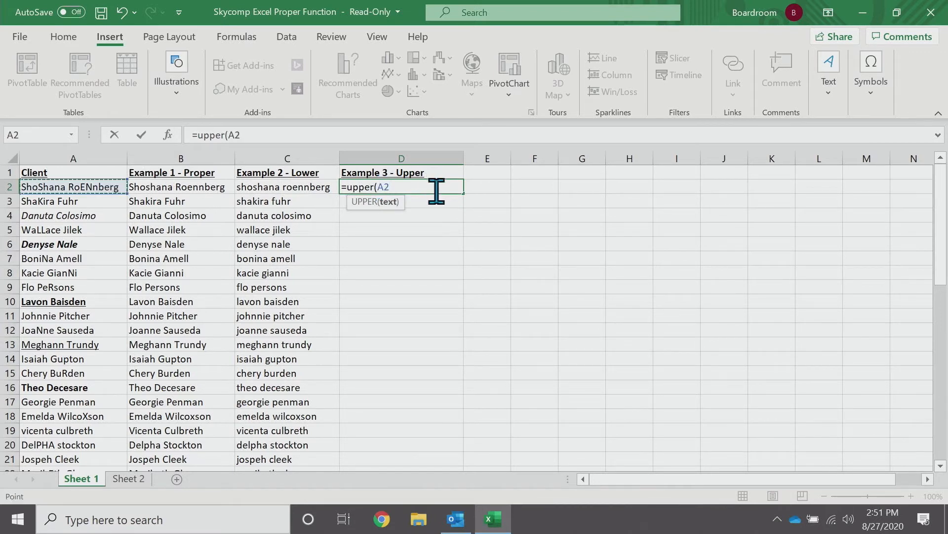
text())
key(Return)
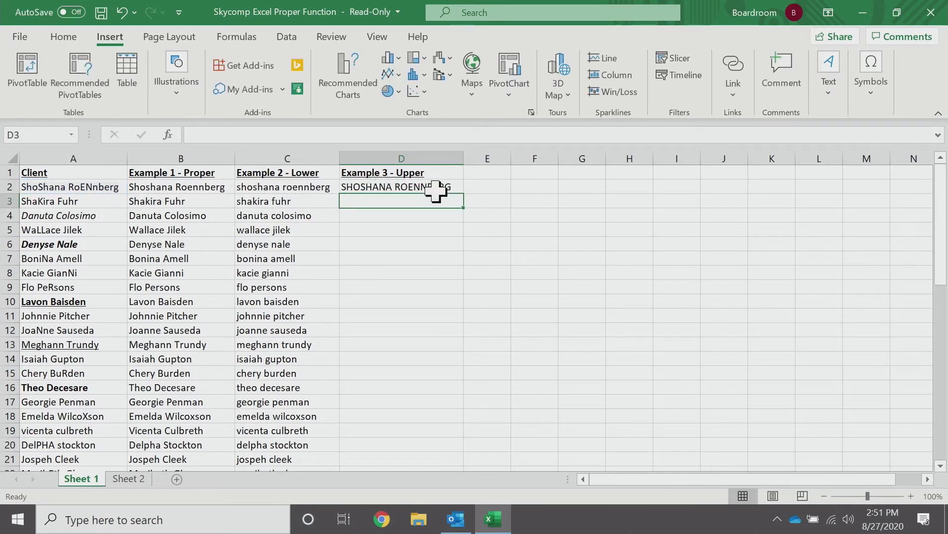
- Fill the UPPER formula from D2 down the Example 3 - Upper column for every client
click(494, 225)
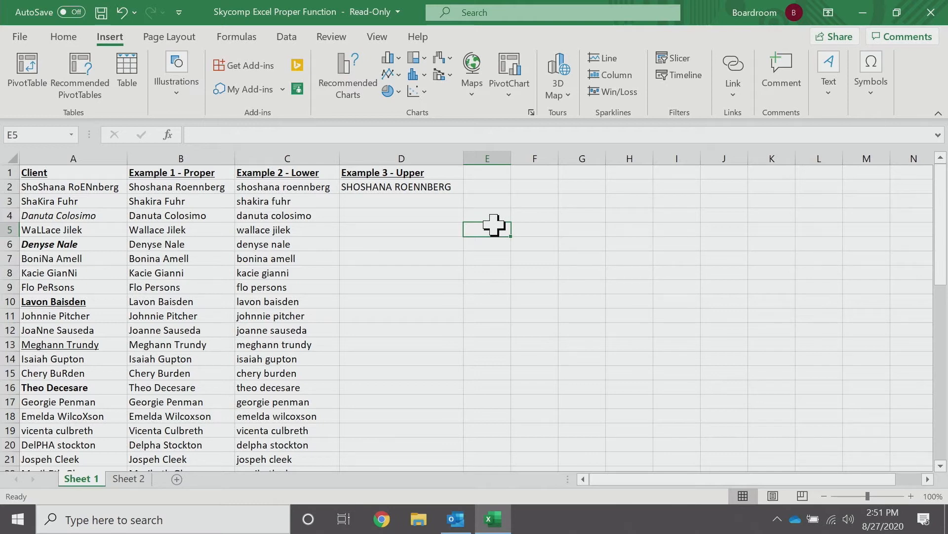
click(442, 177)
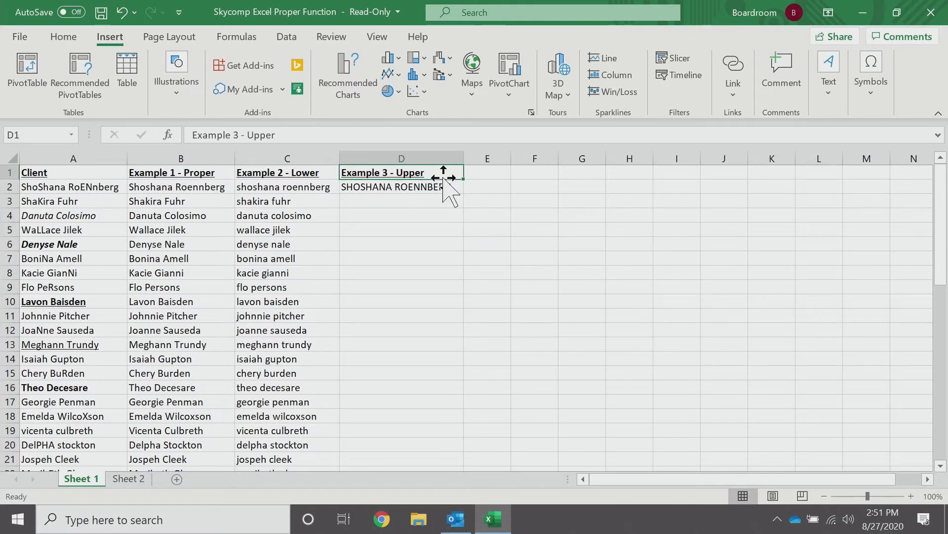
click(447, 186)
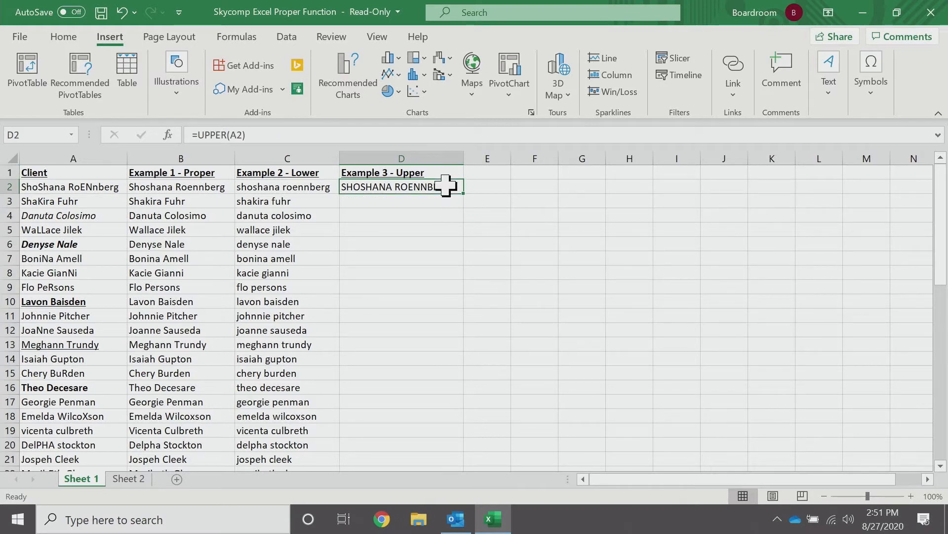
click(487, 198)
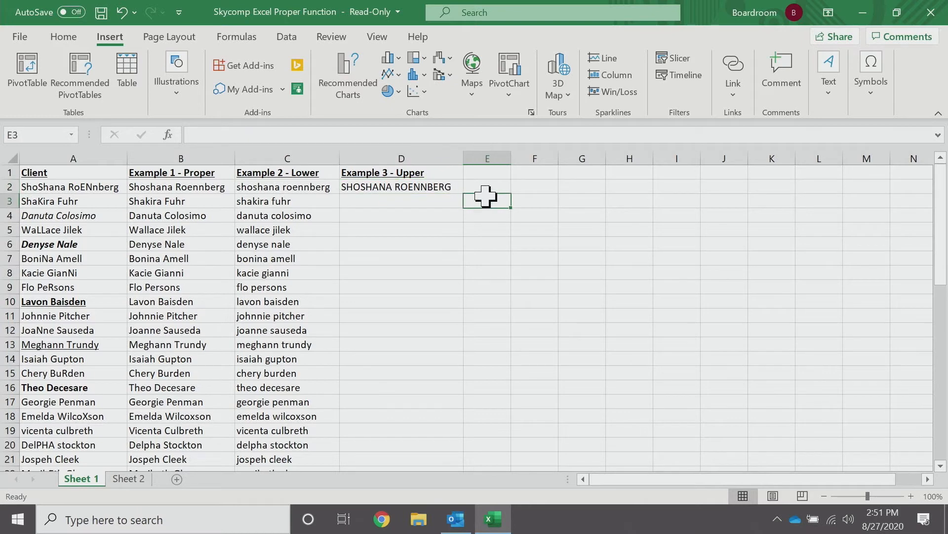
click(438, 188)
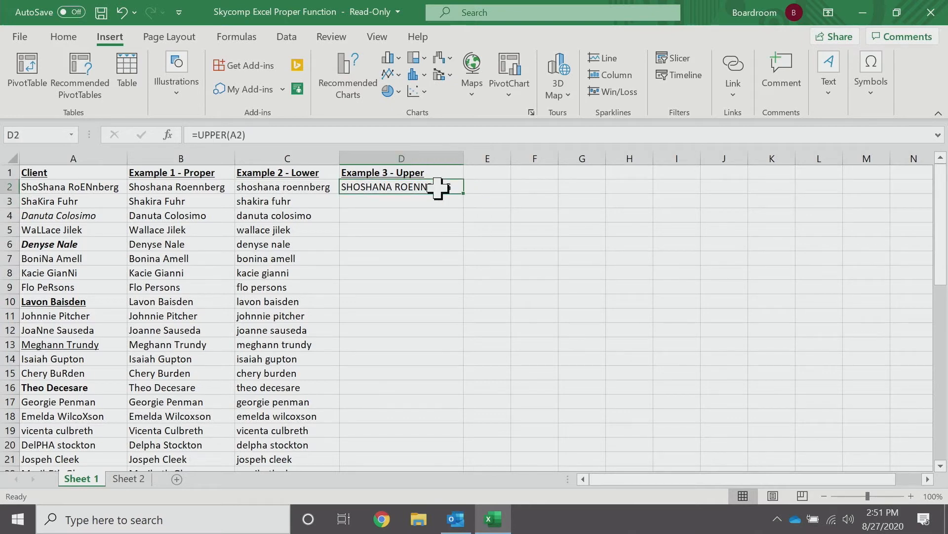
double_click(464, 194)
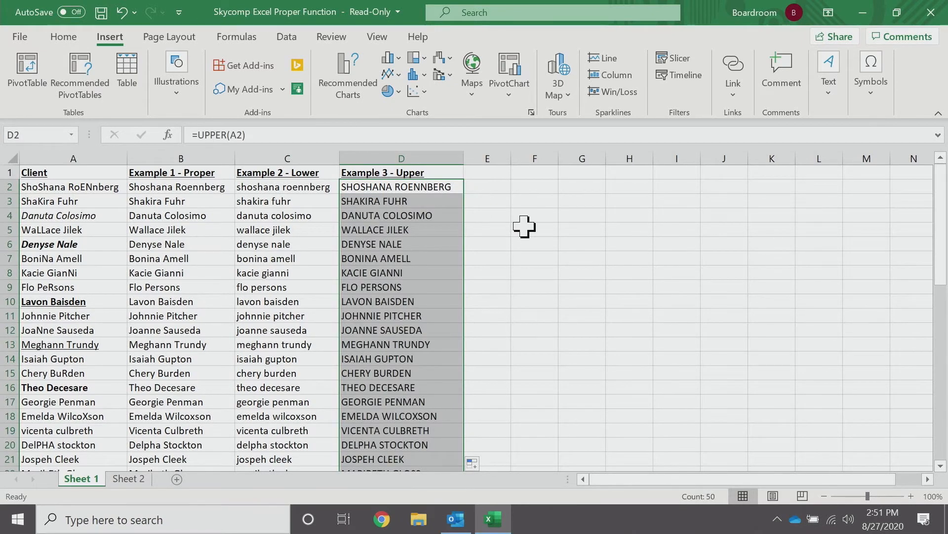
click(523, 227)
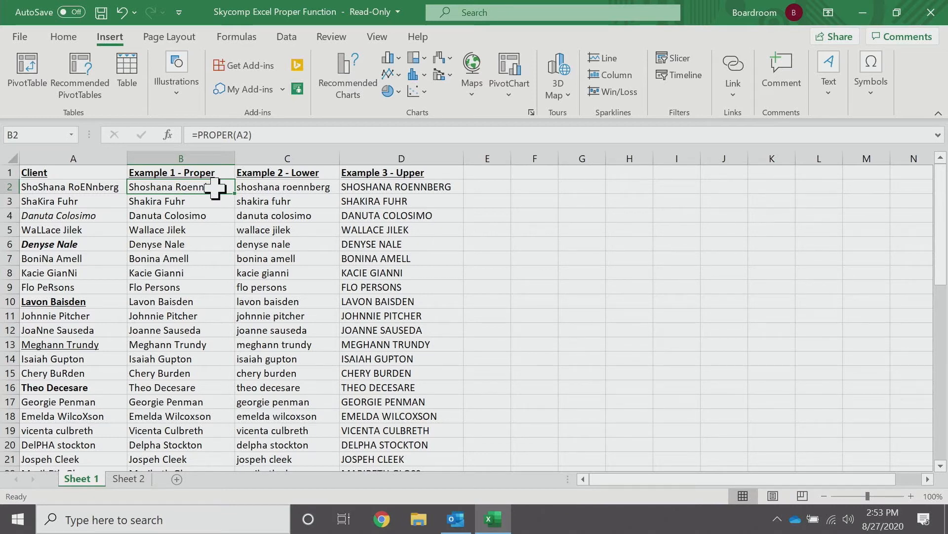
- Copy the proper-case client names in B2:B51 on Sheet 1
key(ctrl+shift+Down)
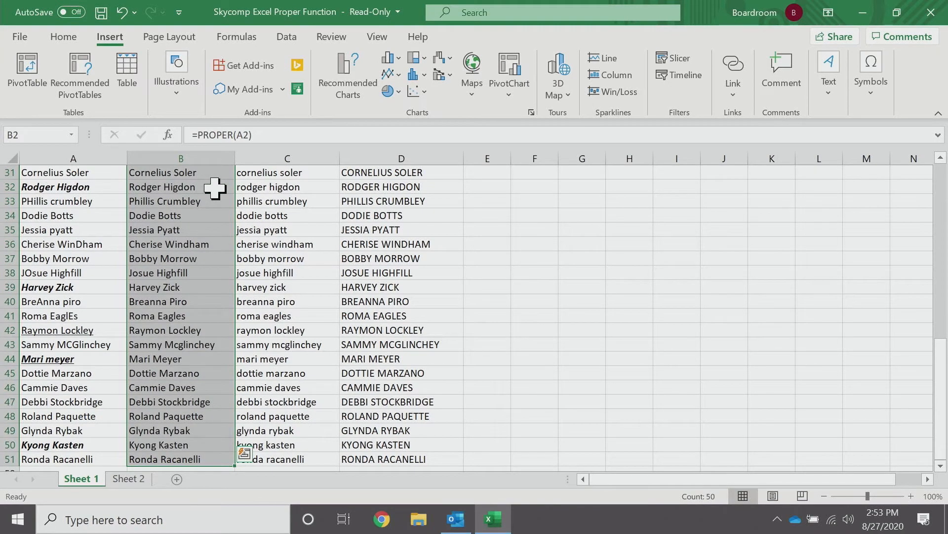
right_click(216, 188)
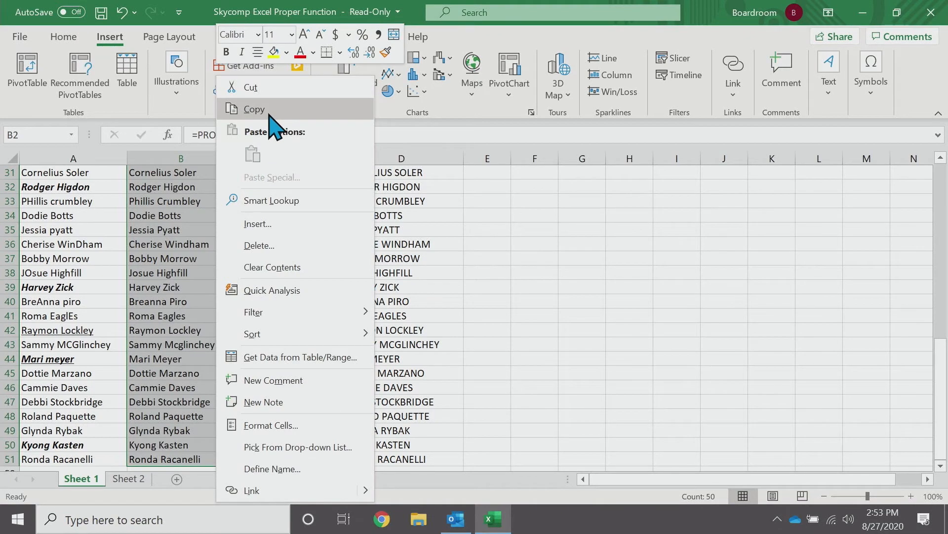
click(254, 109)
scroll(275, 127, up, 10)
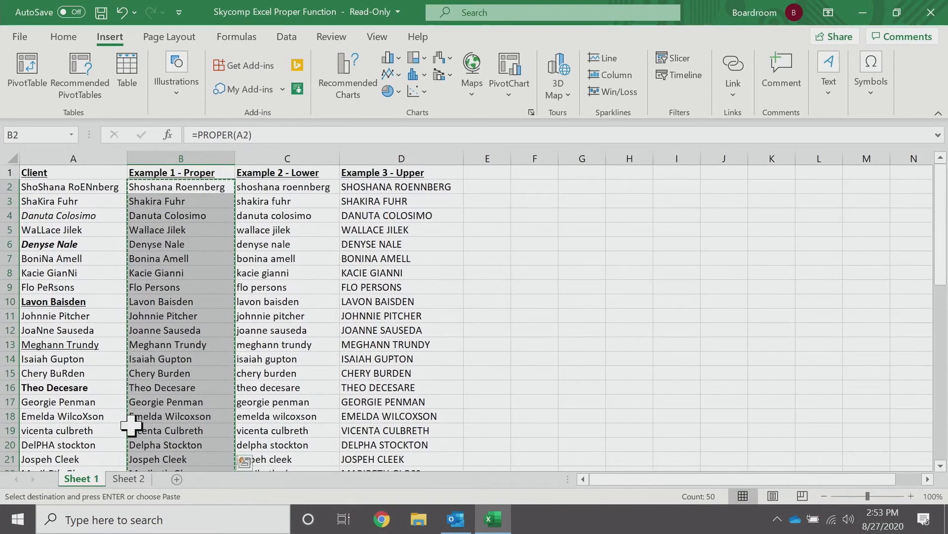
- Paste the copied names as values into the Client column of Sheet 2 from A2 and autofit the column's width
click(133, 480)
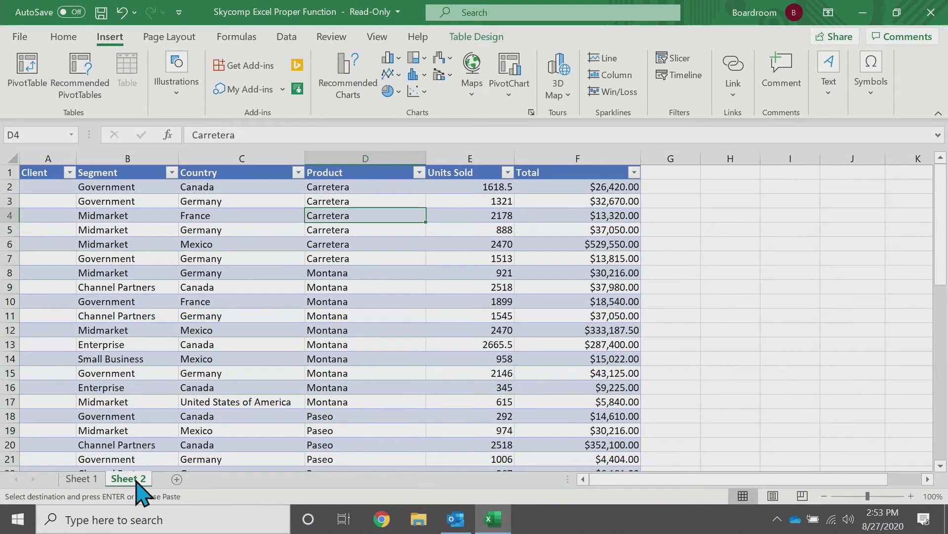
click(40, 186)
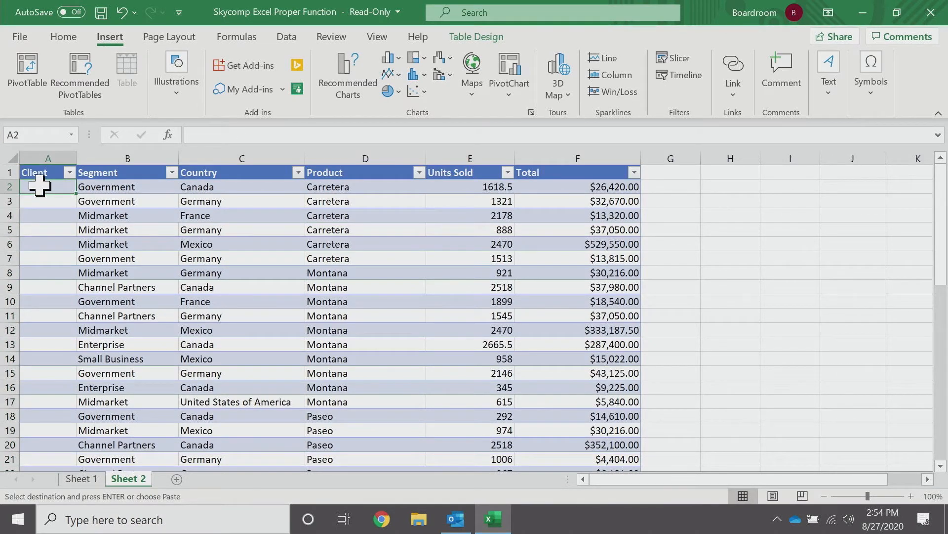
right_click(40, 188)
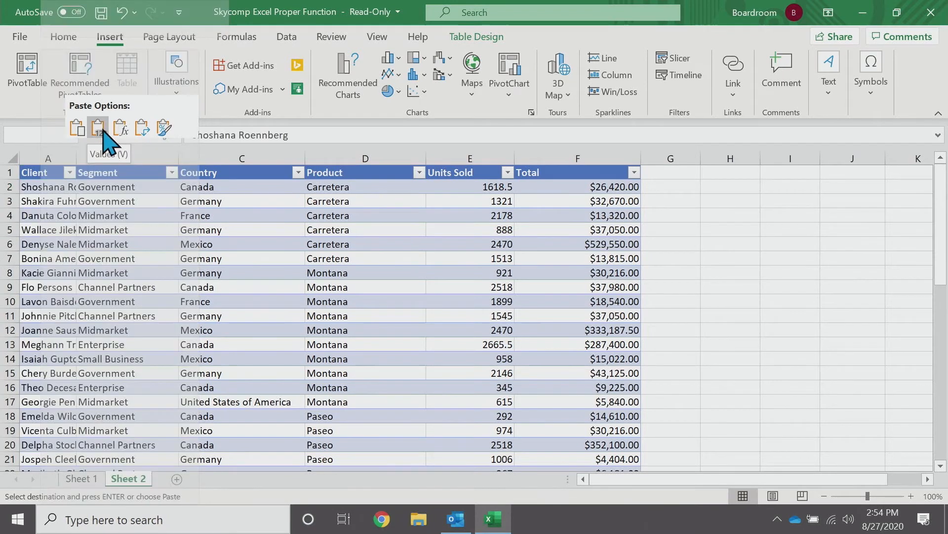
click(99, 128)
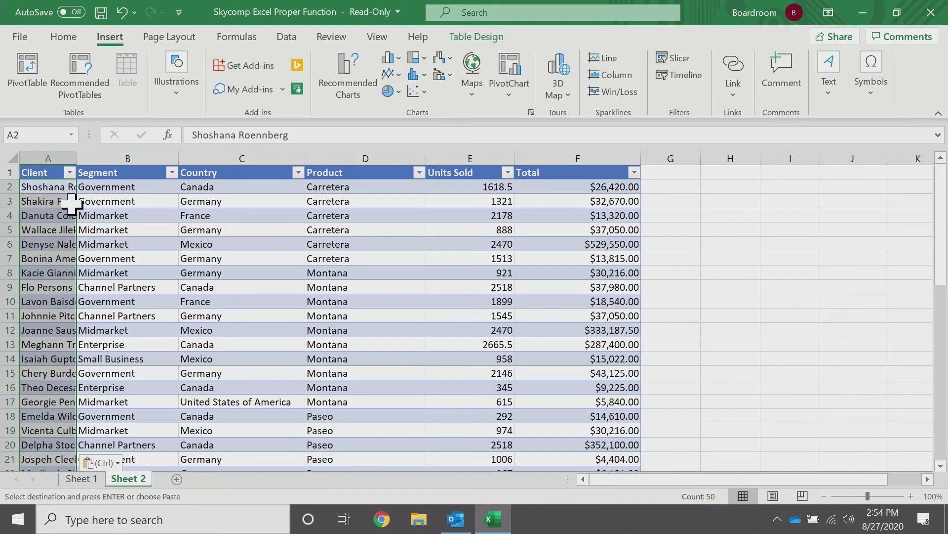
double_click(77, 159)
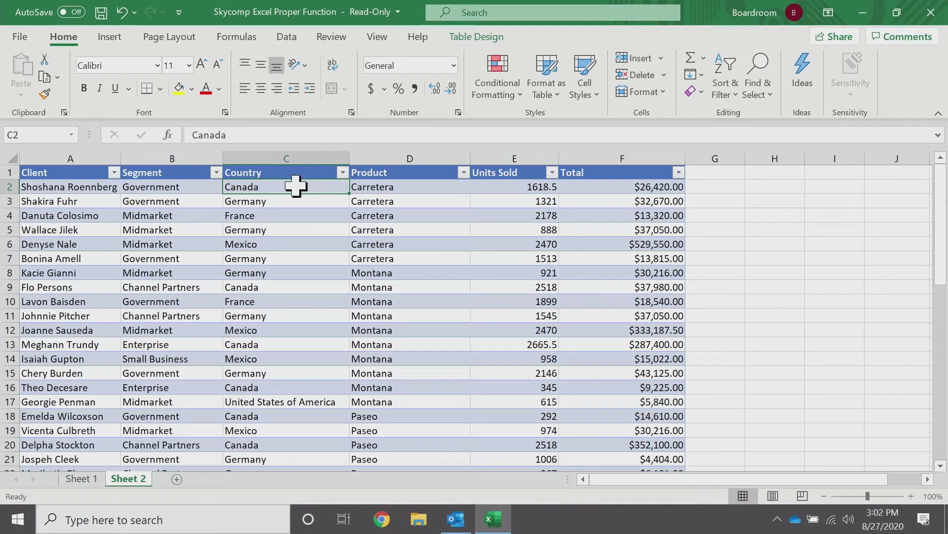
- Insert slicers for the Country and Product fields of the Sheet 2 table
click(110, 37)
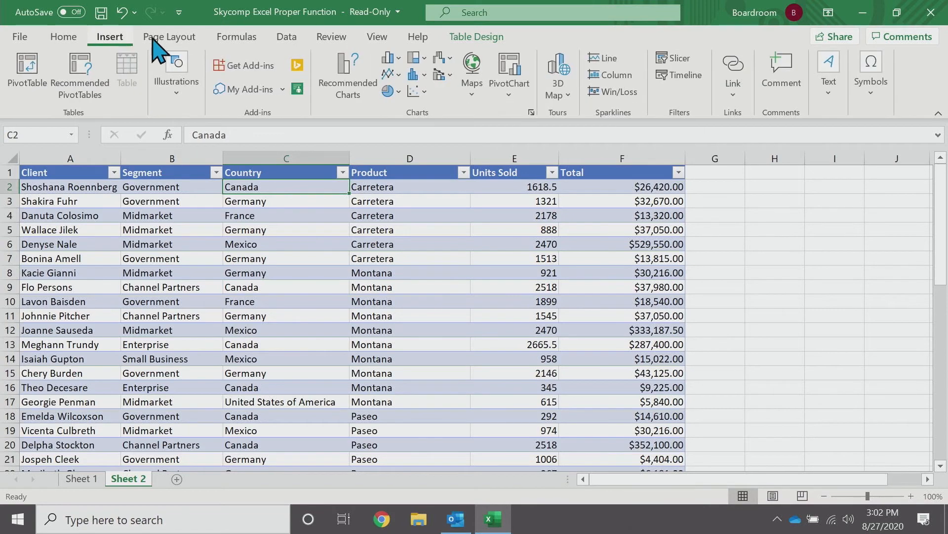
click(678, 64)
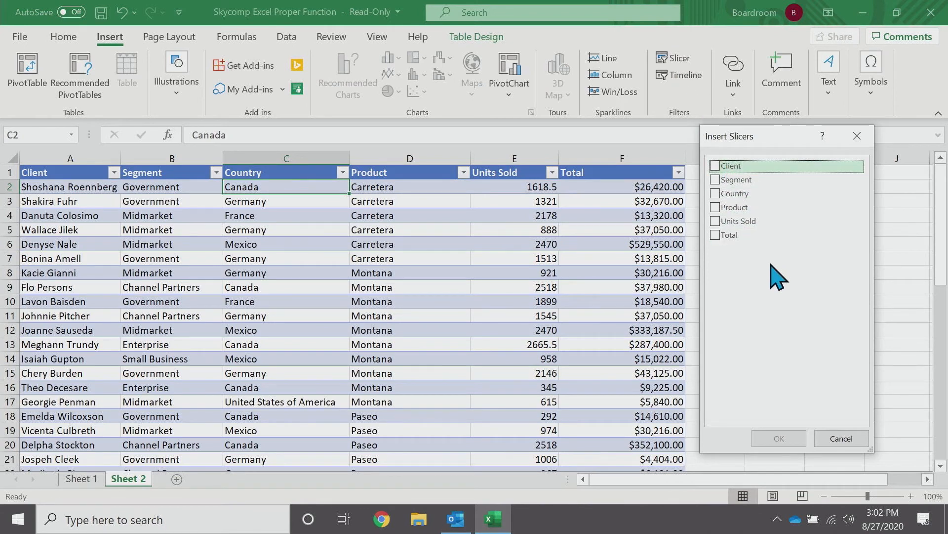
click(716, 196)
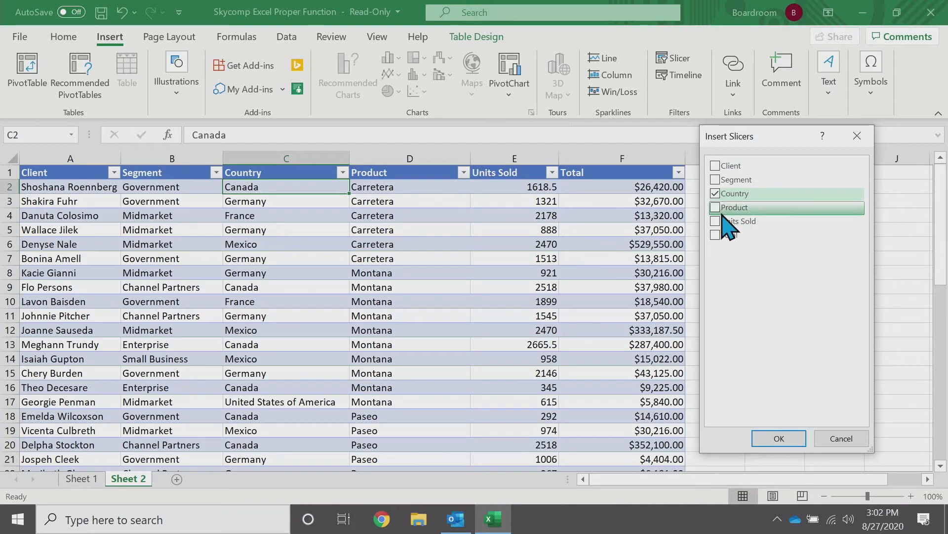
click(716, 208)
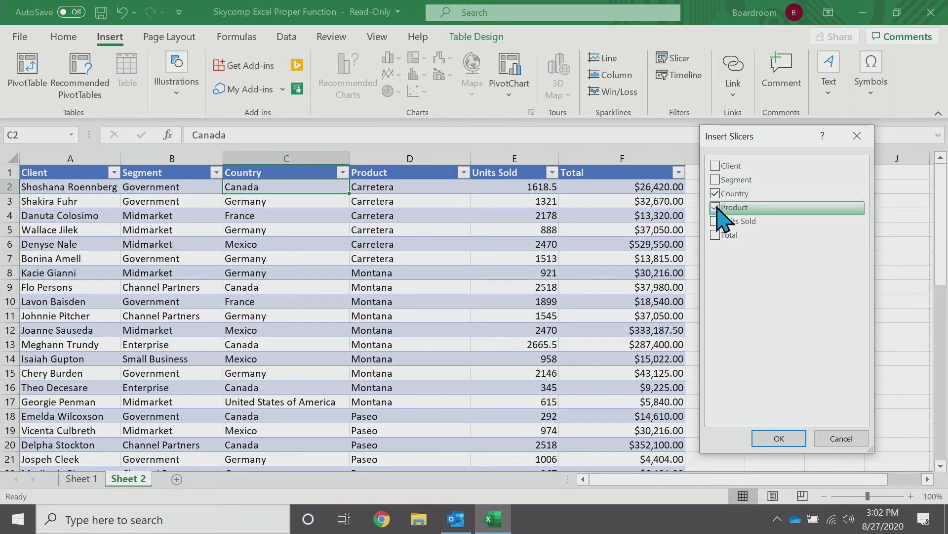
click(779, 438)
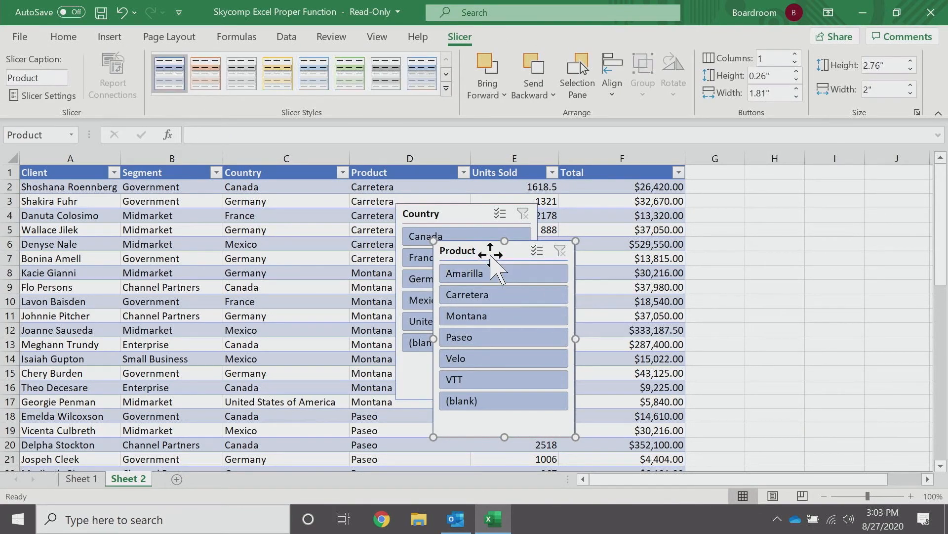
- Place the Product slicer beside the table's Total column, reduce its size, and position the Country slicer directly beneath it
drag(490, 254, 745, 179)
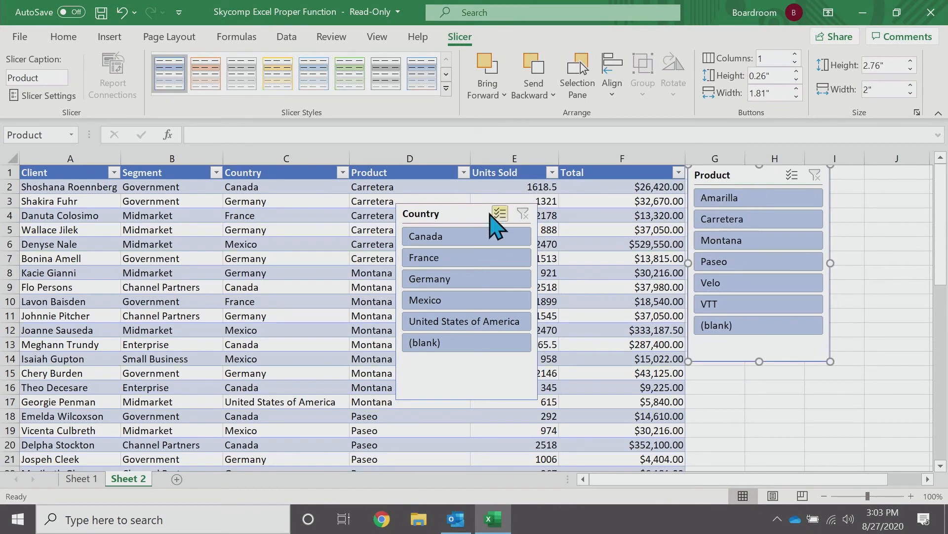
drag(468, 208, 876, 281)
click(784, 345)
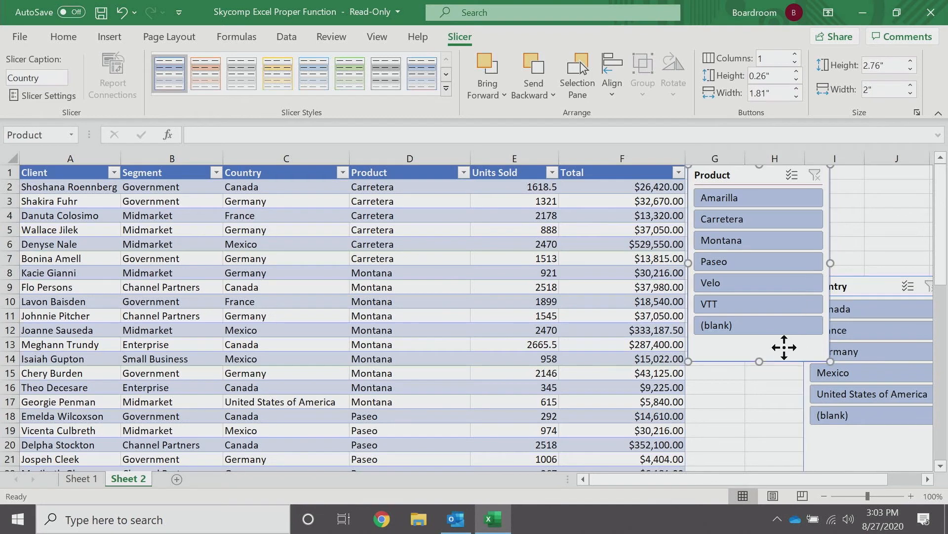
drag(830, 361, 797, 310)
drag(859, 287, 752, 319)
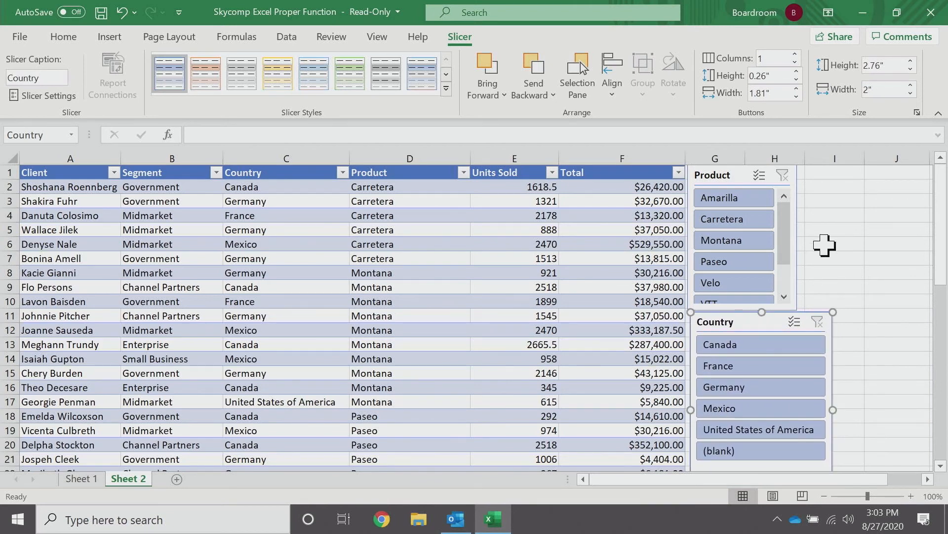
- Filter the table with the Country slicer by Canada and by France, clearing the filter after each country
click(743, 203)
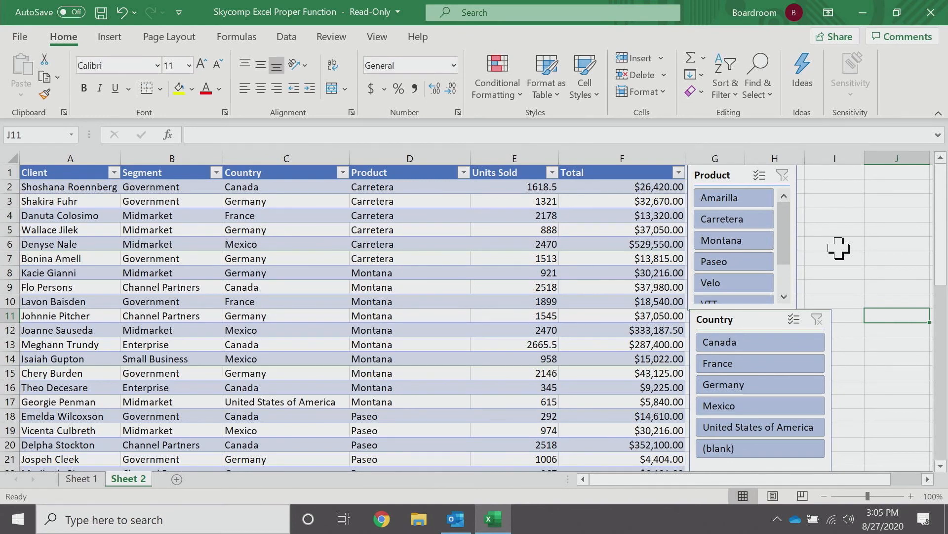
click(740, 344)
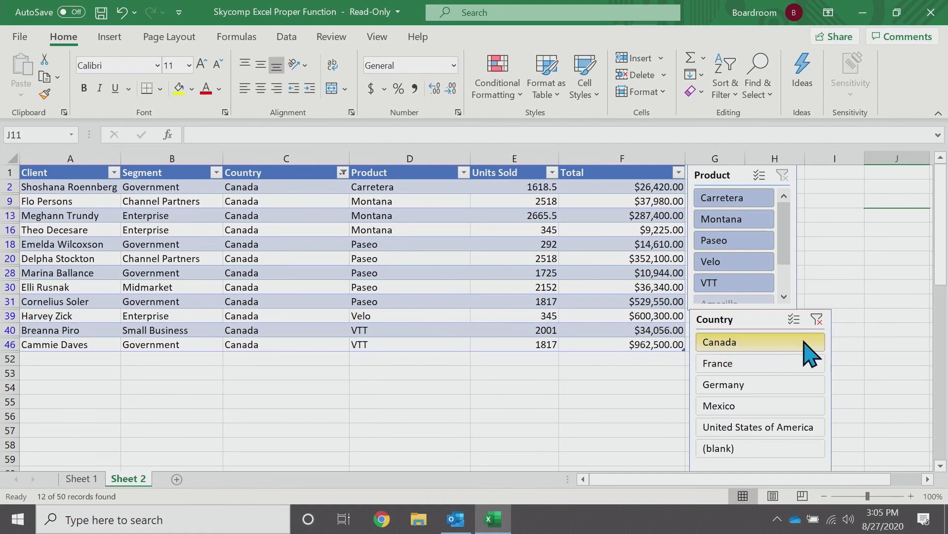
click(817, 320)
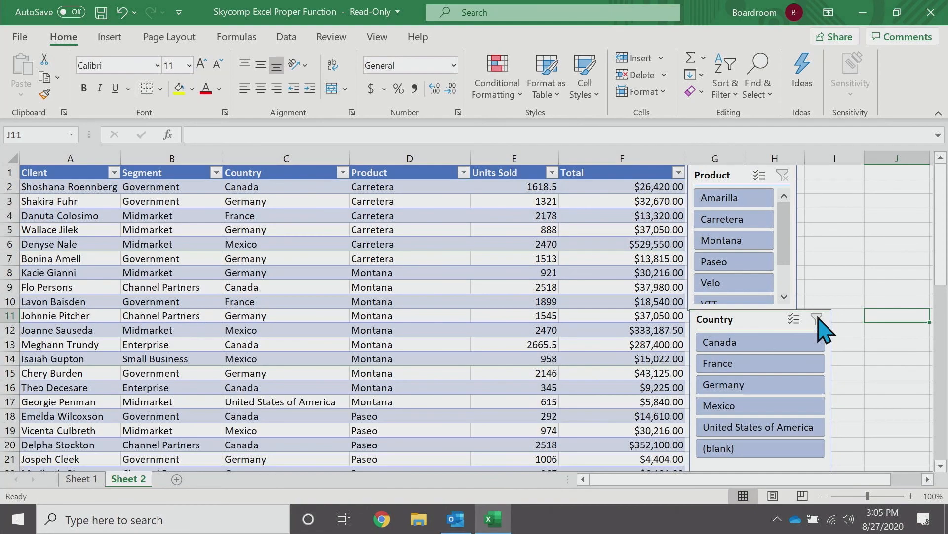
click(727, 365)
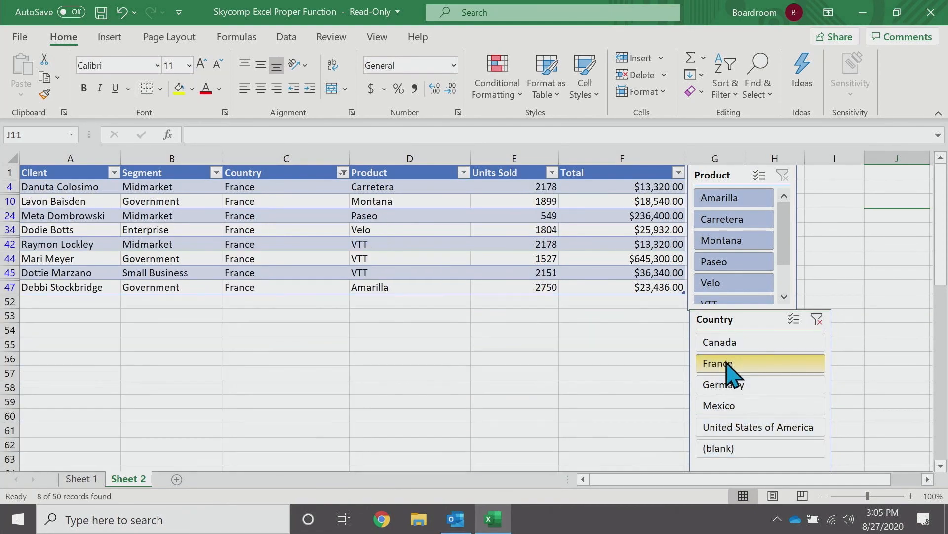
click(818, 321)
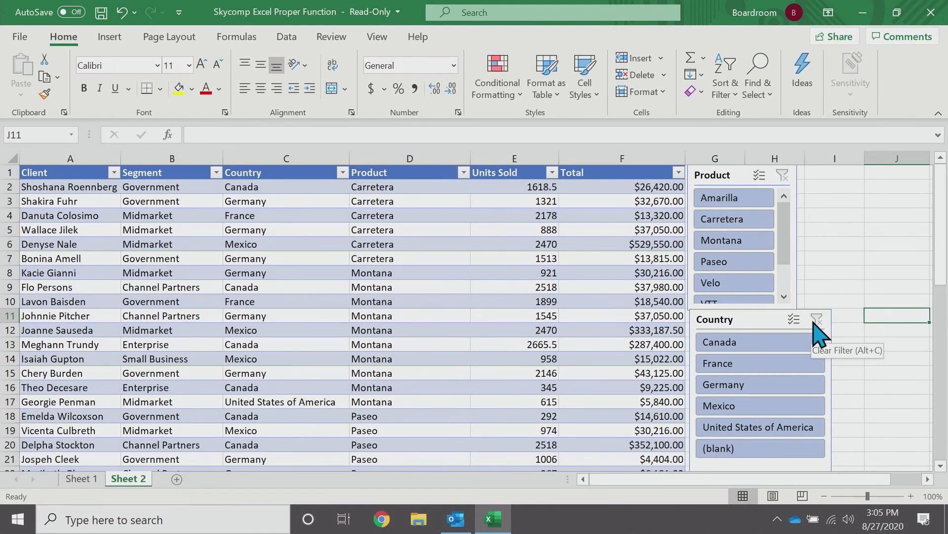